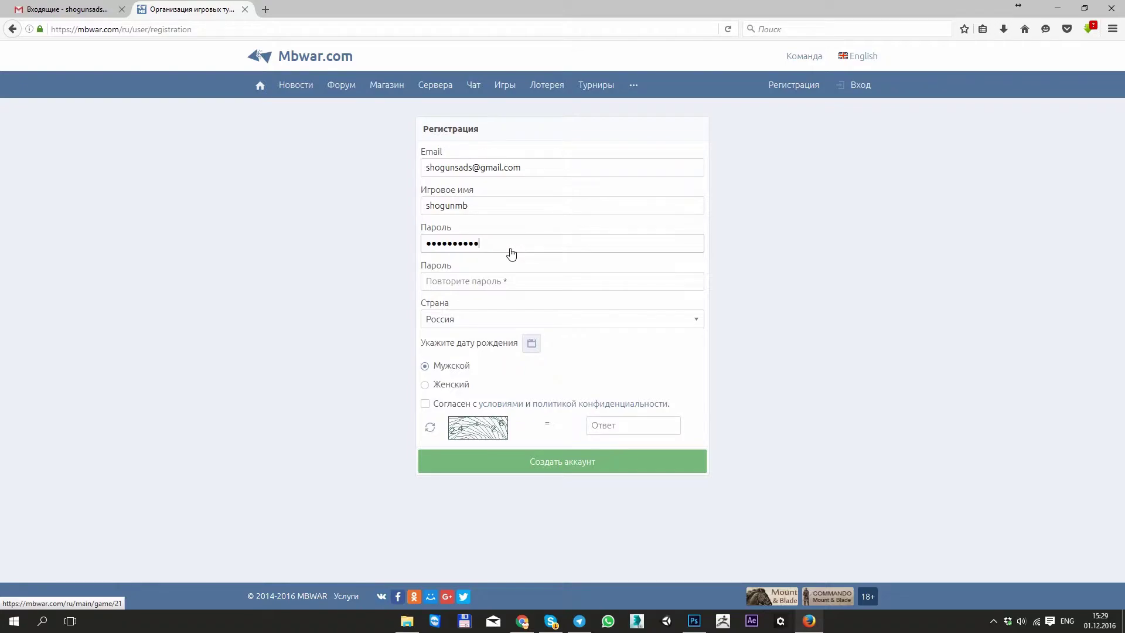
# - Enter the account password in the registration form and repeat it in the confirmation field
pyautogui.write('a')
pyautogui.press('Tab')
pyautogui.write('a')
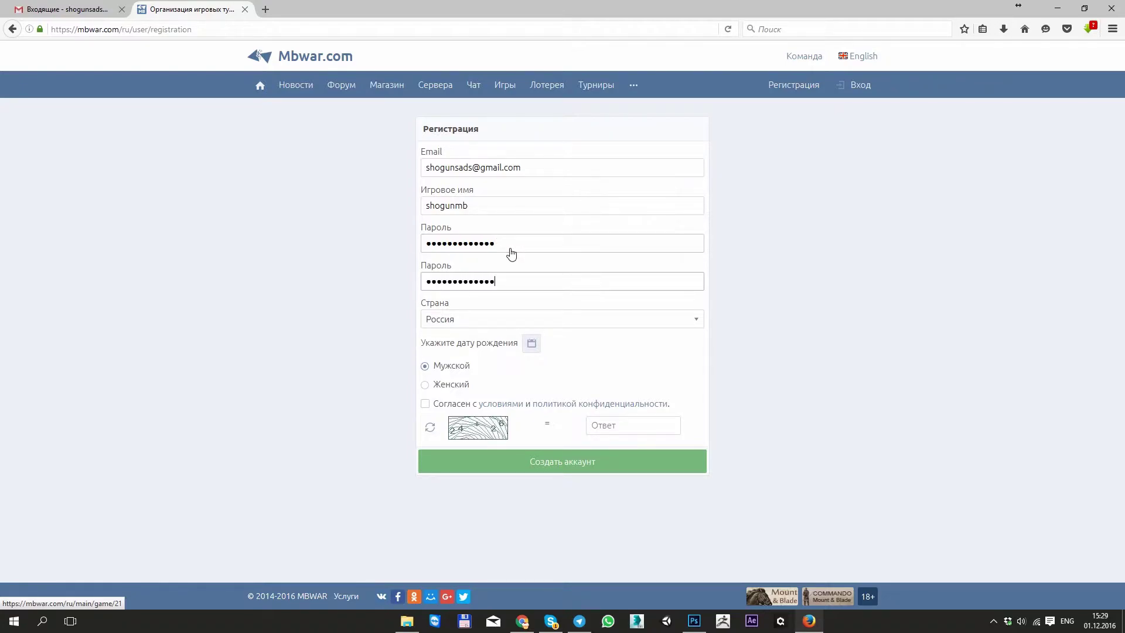
# - Set the date of birth in the registration form by choosing its year, month and day
pyautogui.click(532, 344)
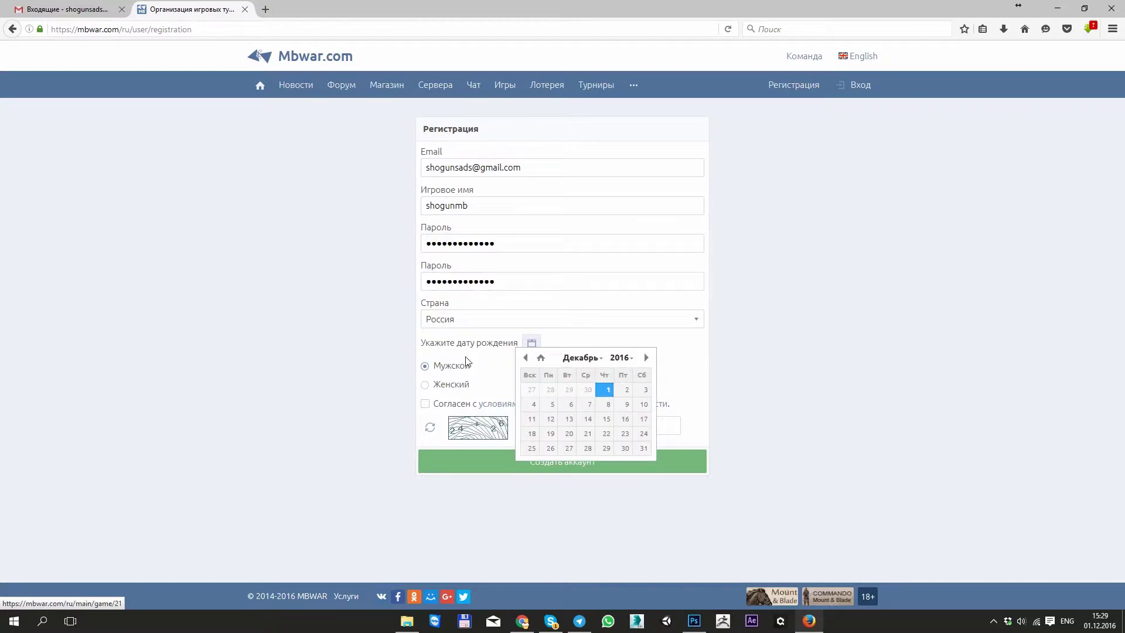
pyautogui.click(620, 358)
pyautogui.scroll(3, 626, 414)
pyautogui.scroll(6, 625, 414)
pyautogui.scroll(2, 620, 412)
pyautogui.click(619, 410)
pyautogui.click(587, 365)
pyautogui.scroll(2, 587, 387)
pyautogui.click(571, 382)
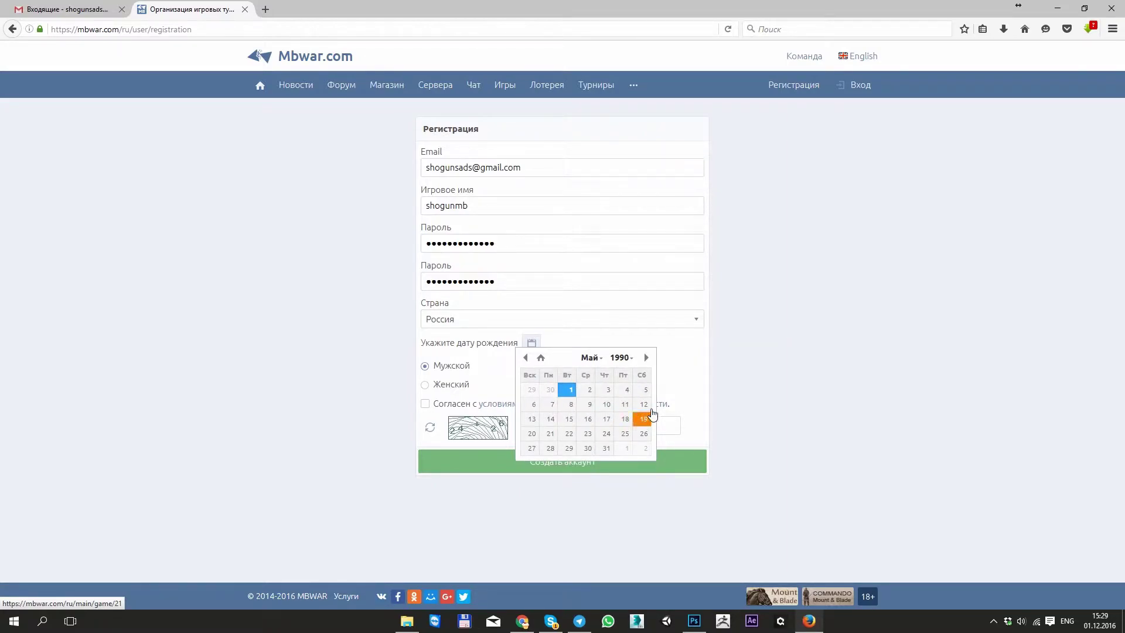
pyautogui.click(533, 404)
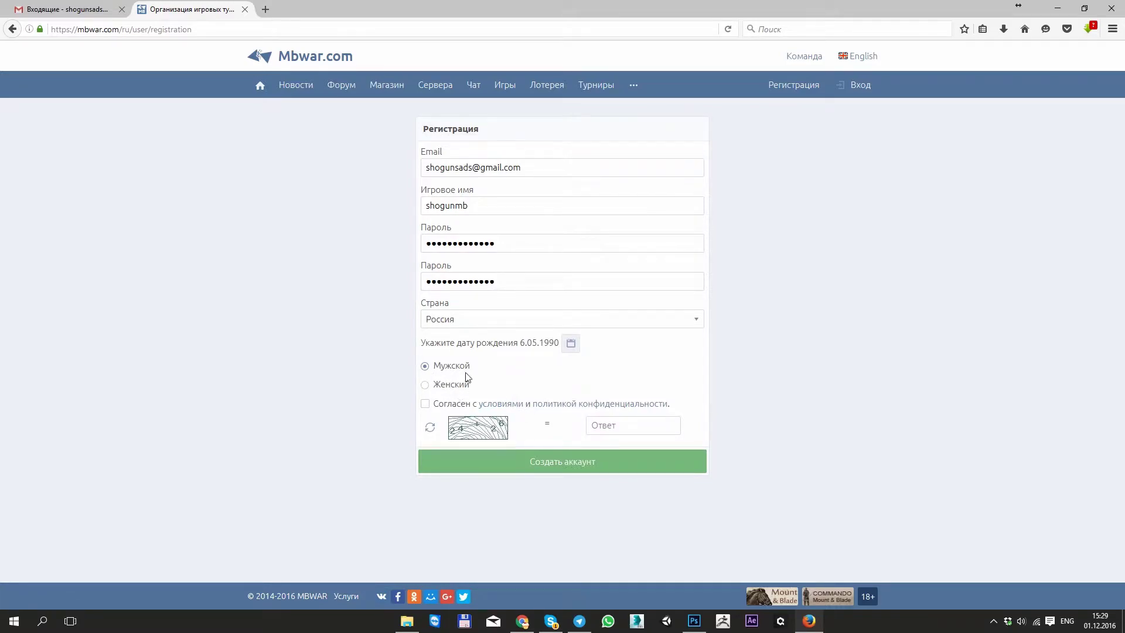
# - Accept the terms and privacy policy, enter the captcha answer, and submit the registration to create the account
pyautogui.click(424, 404)
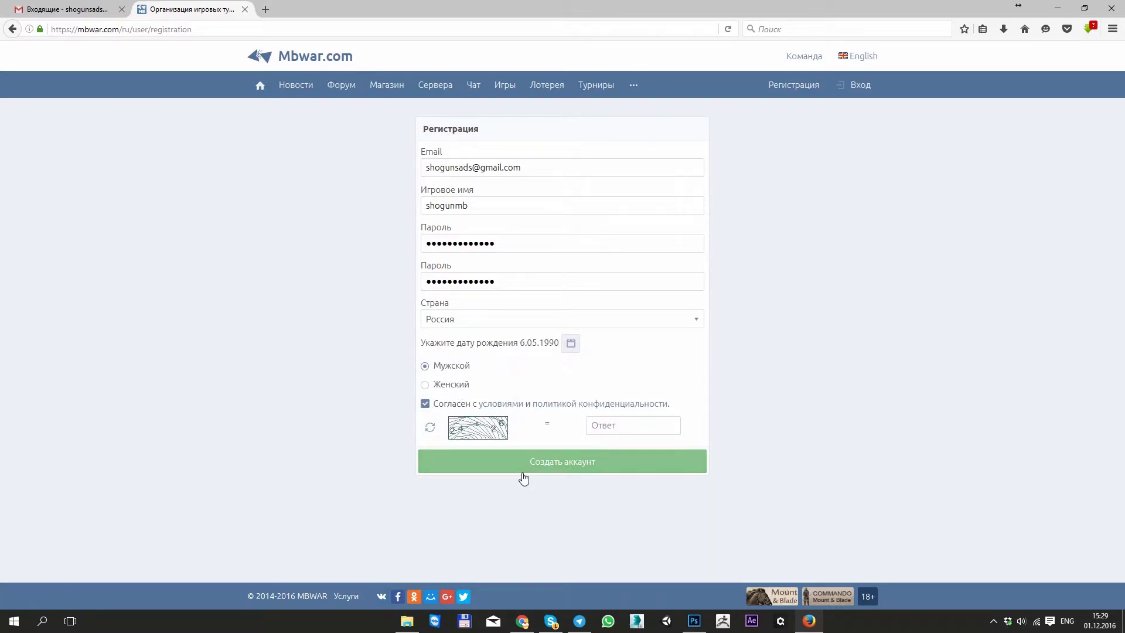
pyautogui.click(640, 428)
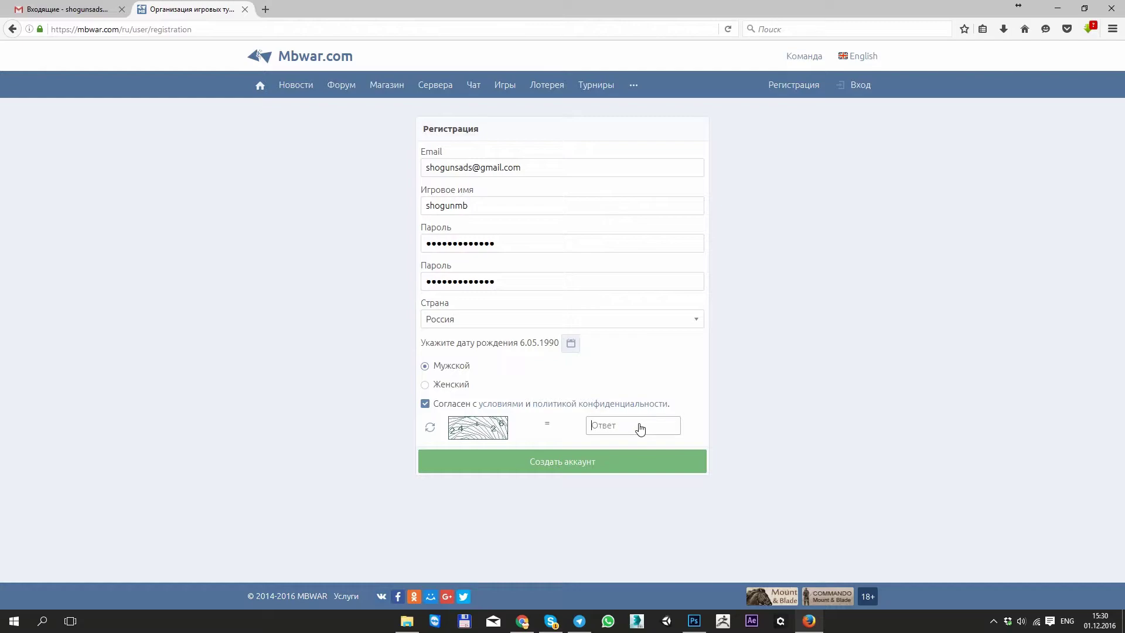
pyautogui.write('50')
pyautogui.click(591, 462)
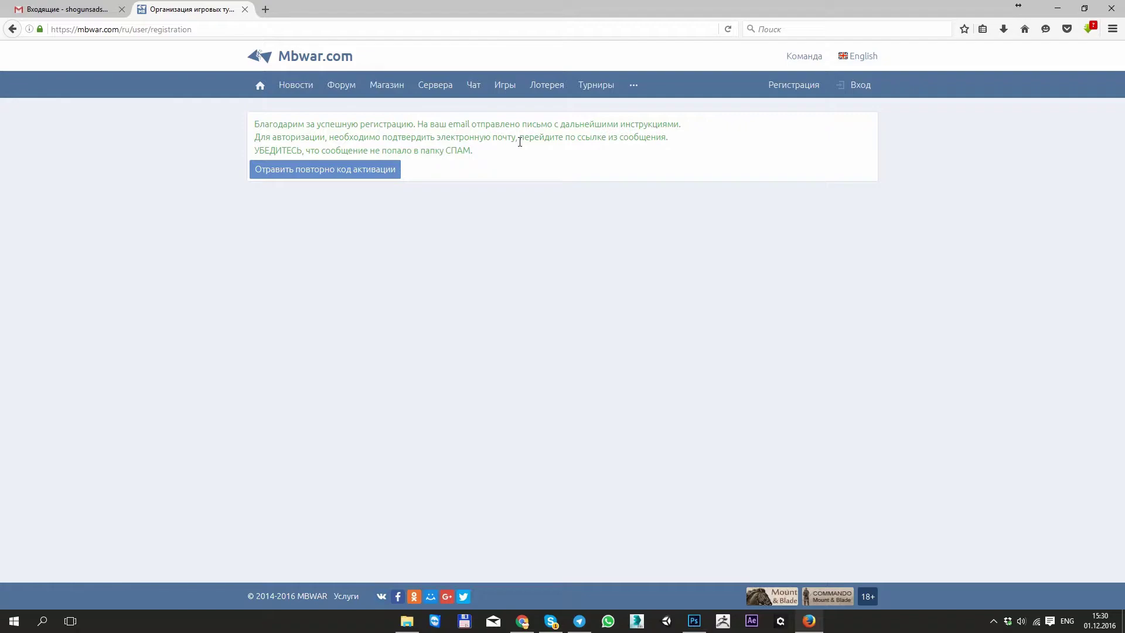
# - Switch to the Gmail inbox, open the MBWAR registration message and confirm the registration through its link
pyautogui.click(82, 6)
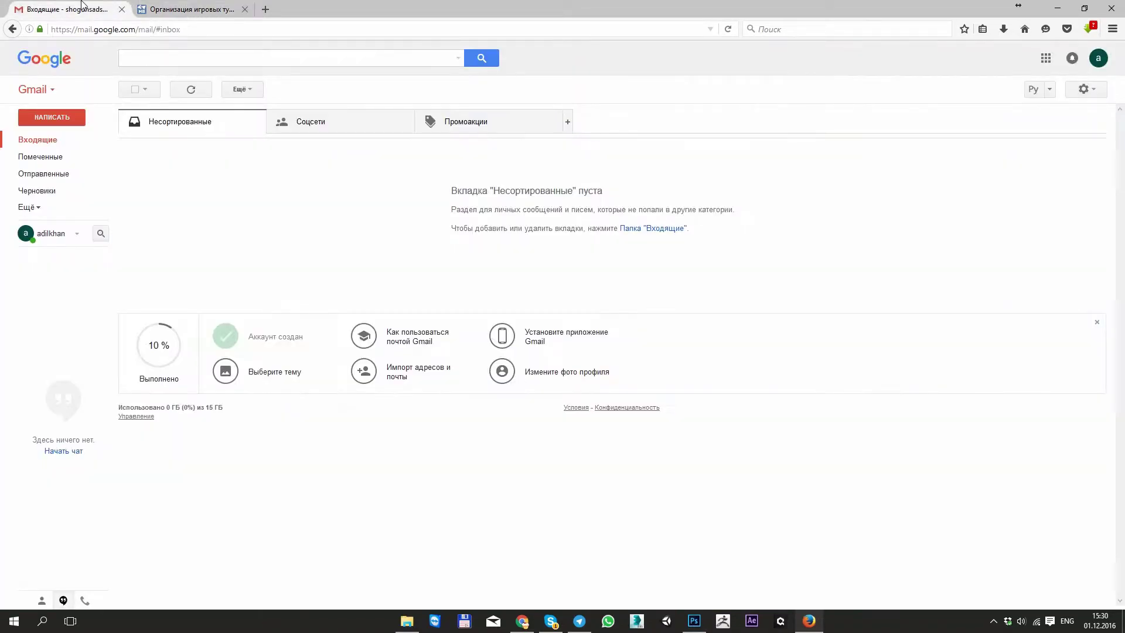
pyautogui.click(45, 142)
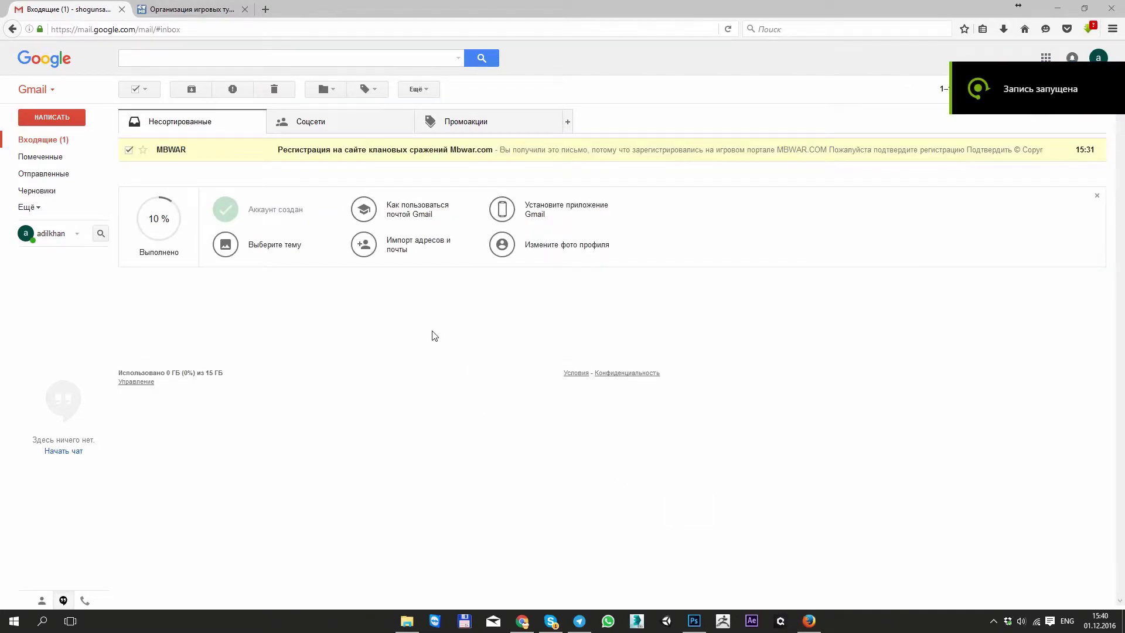
pyautogui.click(299, 154)
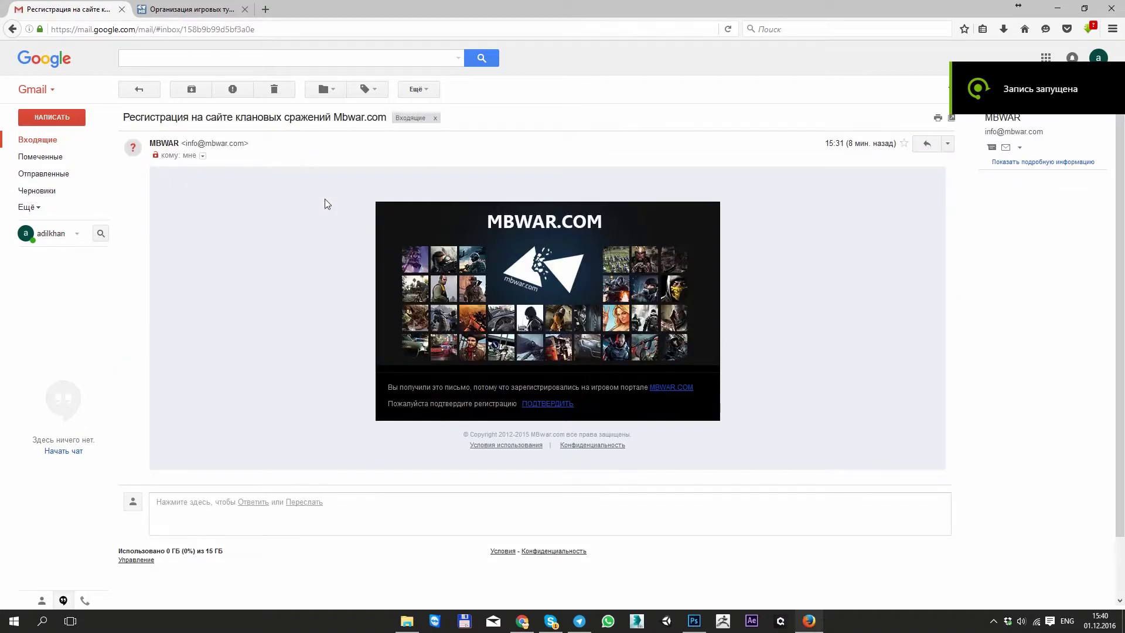
pyautogui.click(536, 409)
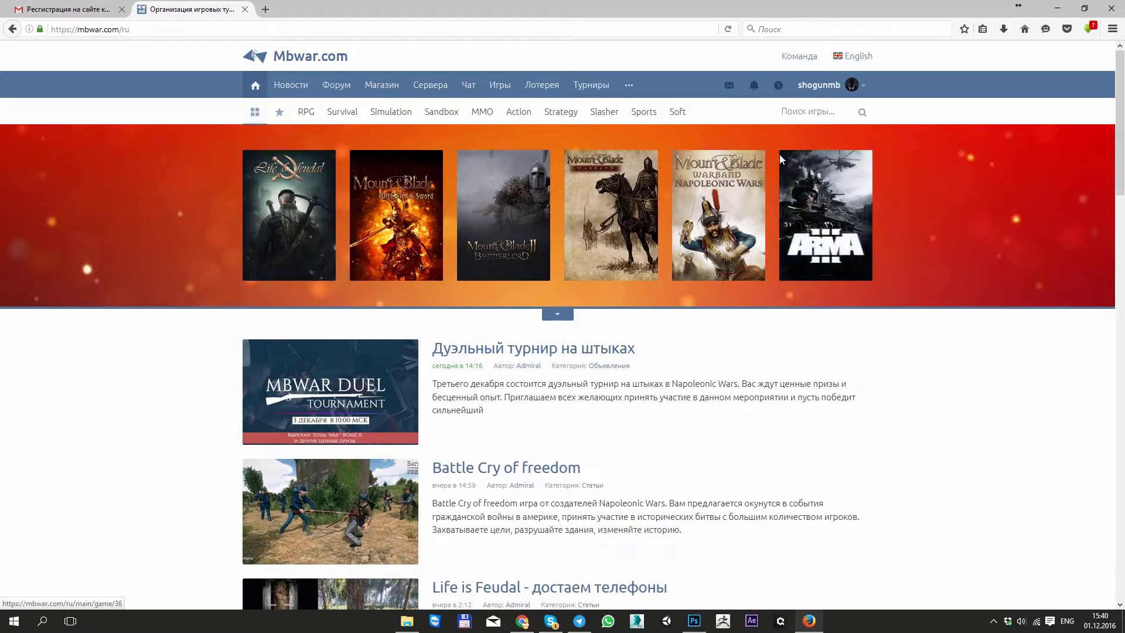
# - Open the new account's profile page and go to its profile settings
pyautogui.click(869, 93)
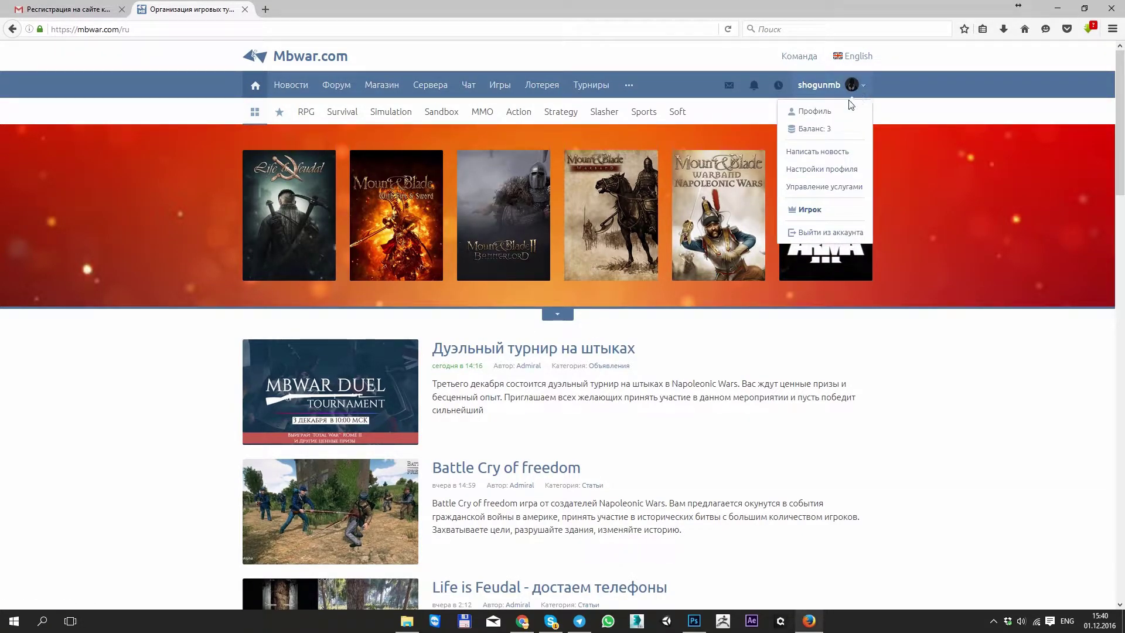
pyautogui.click(833, 111)
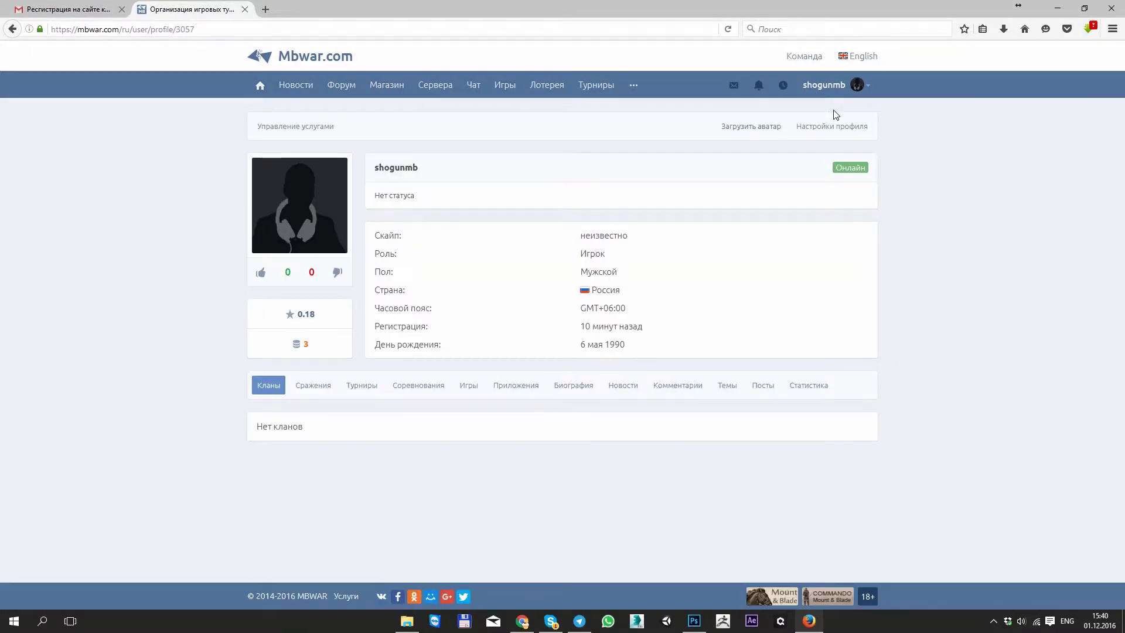
pyautogui.click(836, 126)
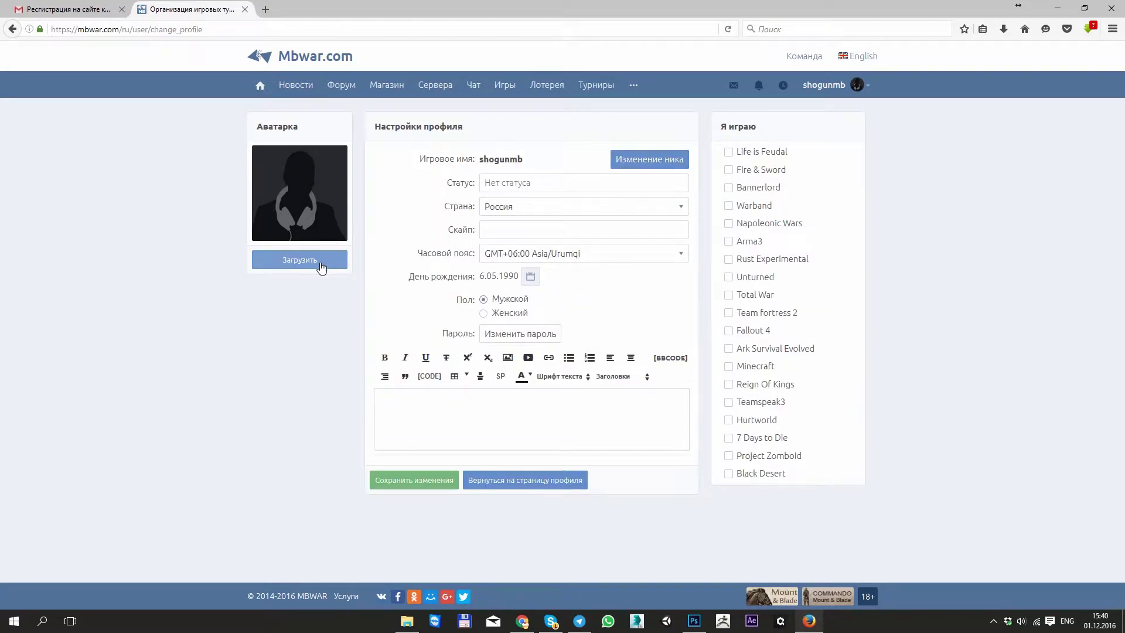
# - Upload thumb-1920-706162.jpg from the Pictures folder (Изображения) as the profile avatar
pyautogui.click(285, 258)
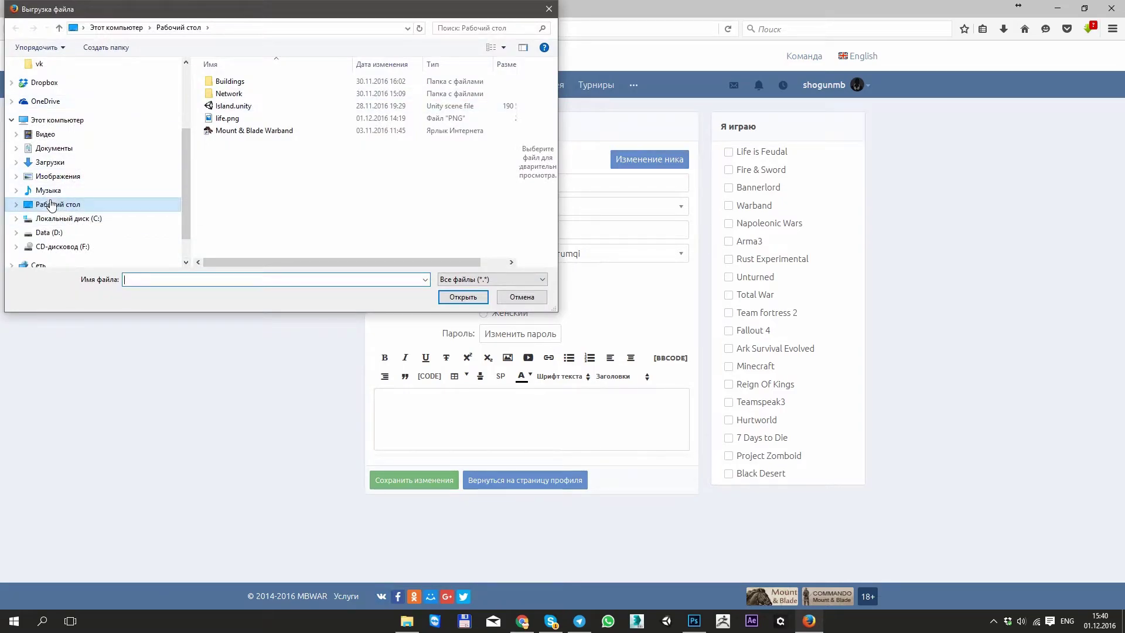
pyautogui.click(57, 176)
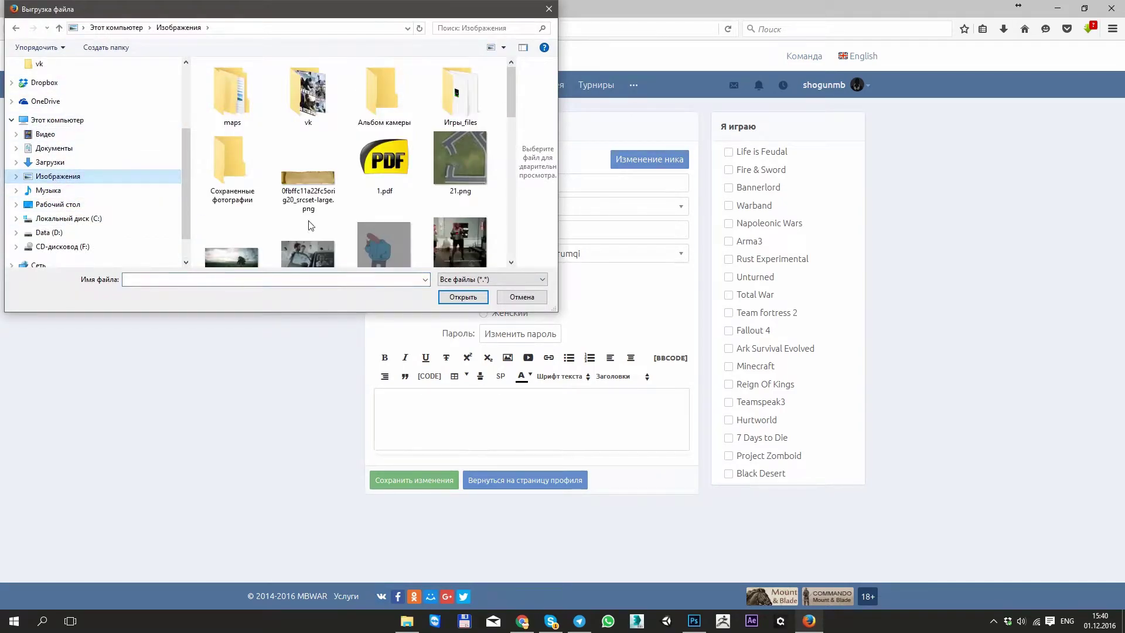
pyautogui.scroll(-1, 455, 178)
pyautogui.scroll(-6, 455, 178)
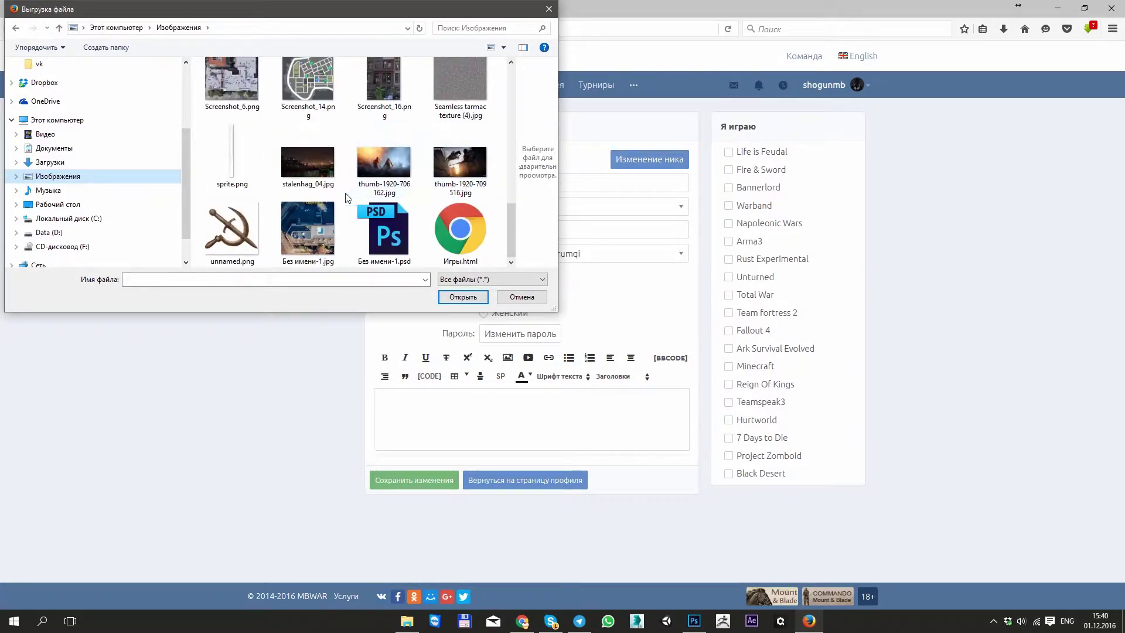
pyautogui.click(384, 173)
pyautogui.doubleClick(384, 173)
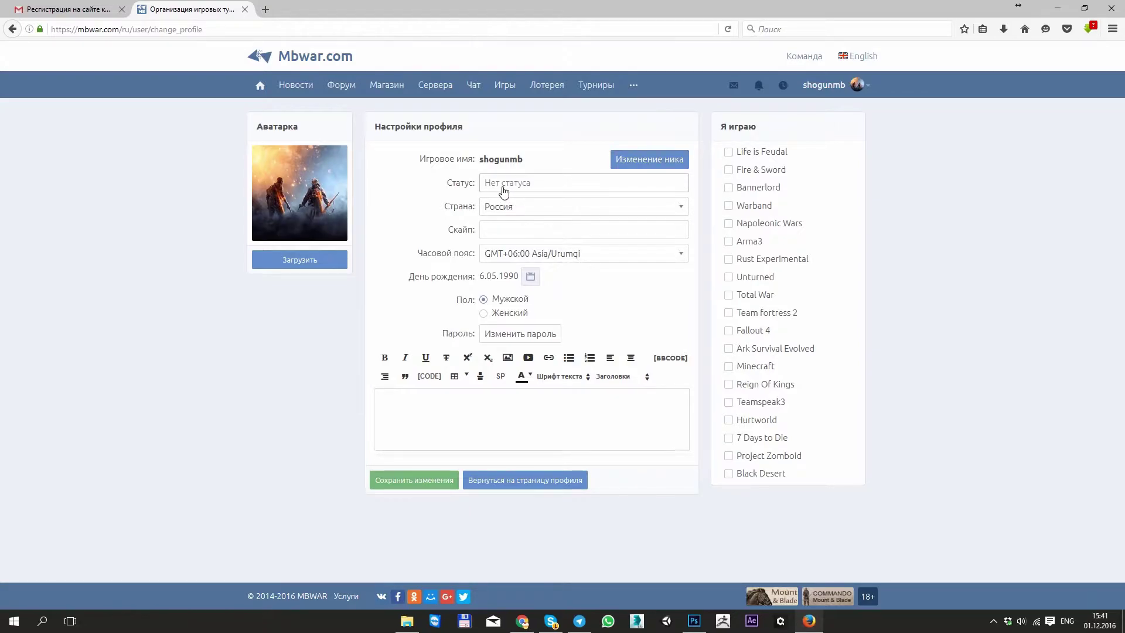
pyautogui.click(511, 234)
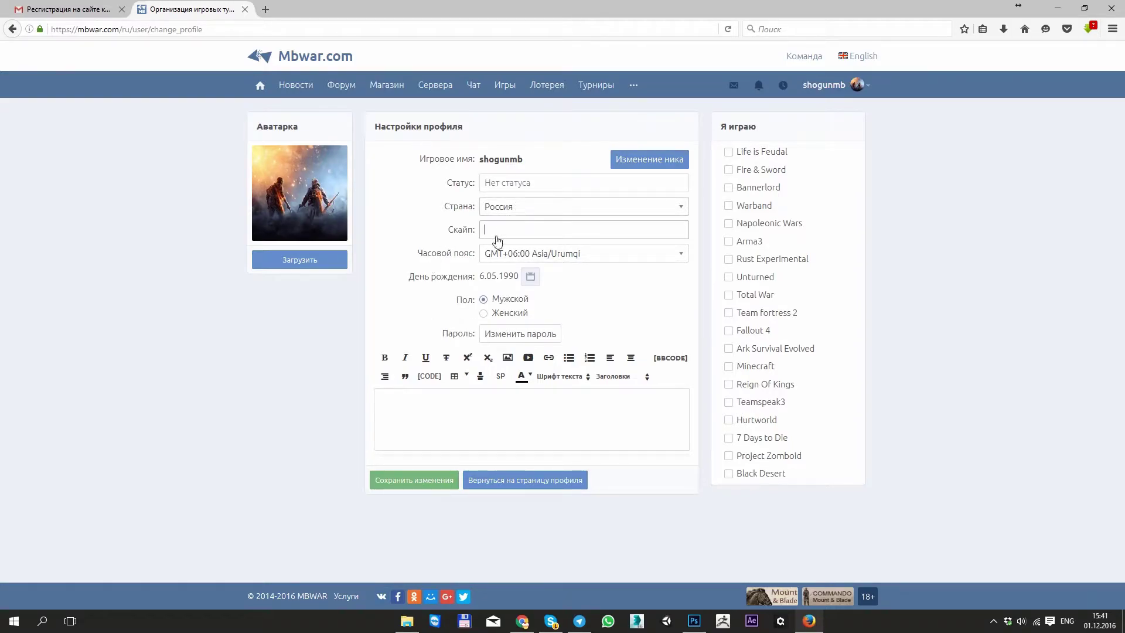
pyautogui.click(428, 405)
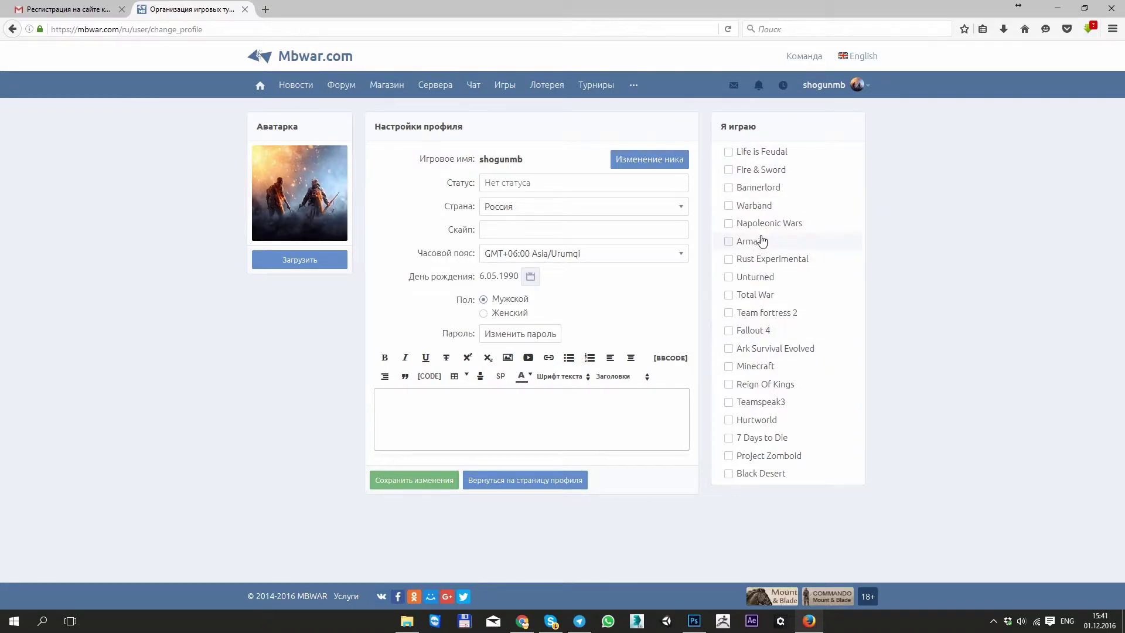
# - Mark Napoleonic Wars, Bannerlord, Life is Feudal, Arma3 and Total War as played games and save the profile changes
pyautogui.click(730, 225)
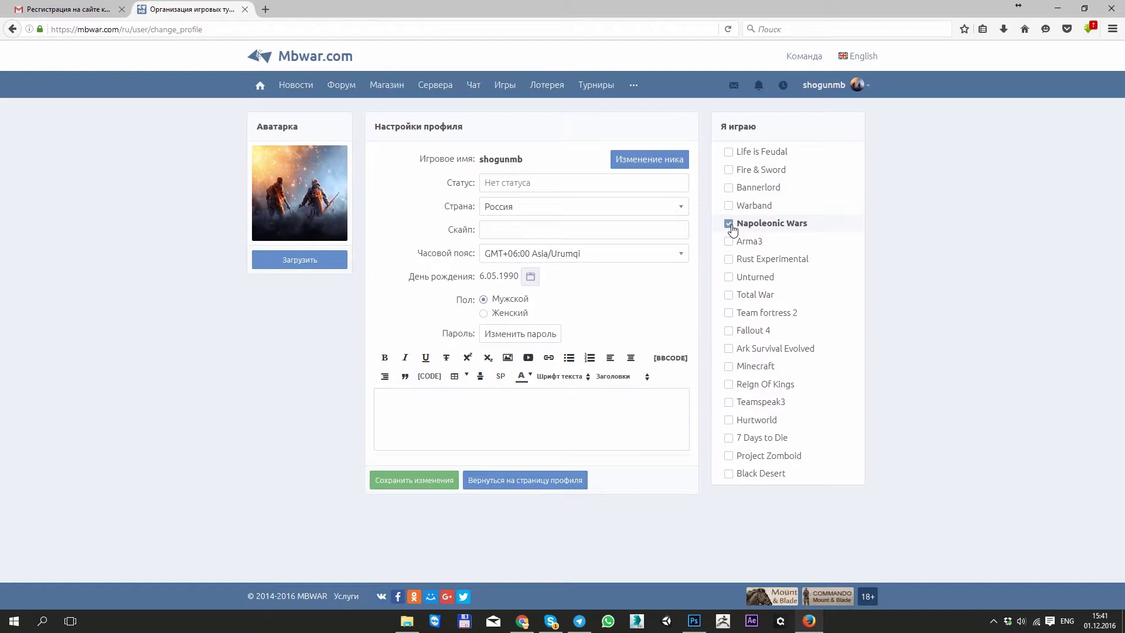
pyautogui.click(729, 189)
pyautogui.click(740, 154)
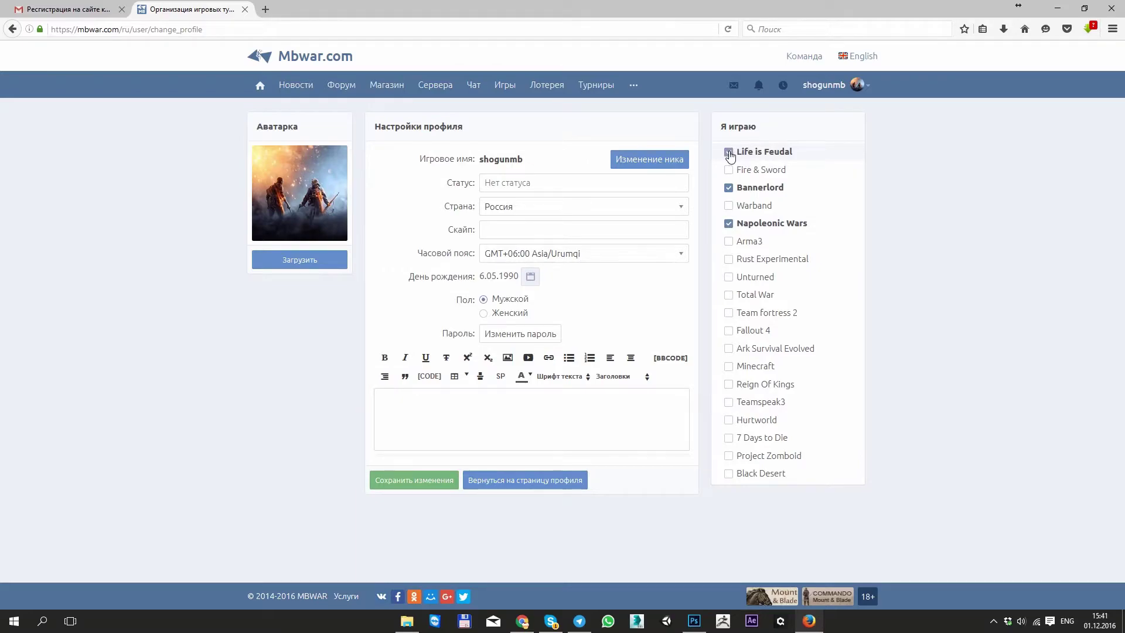
pyautogui.click(729, 242)
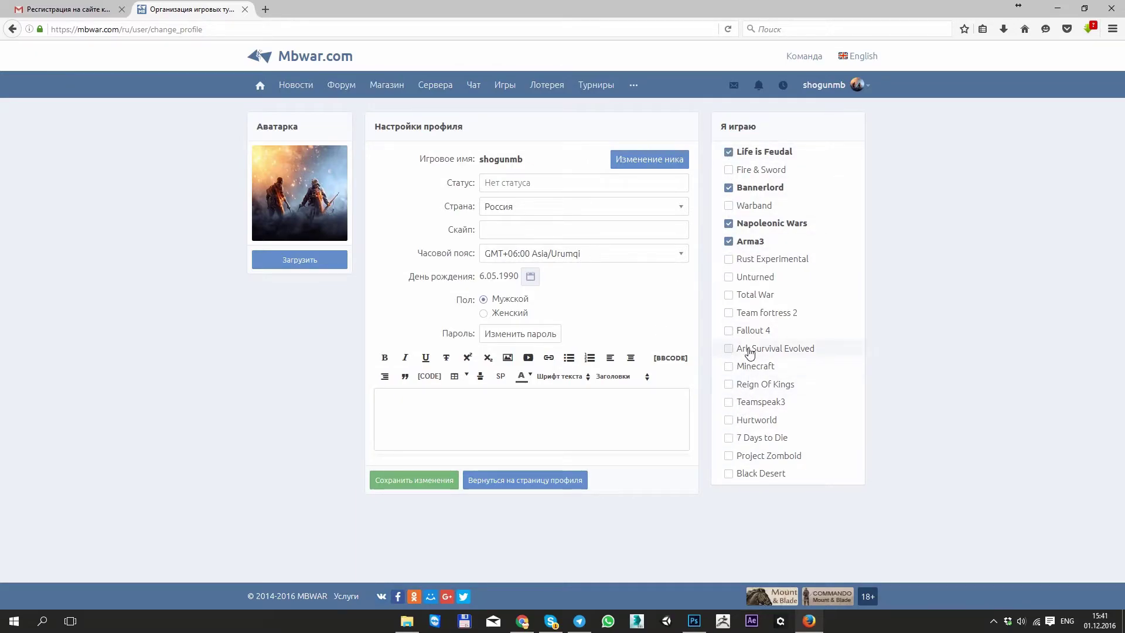
pyautogui.click(732, 297)
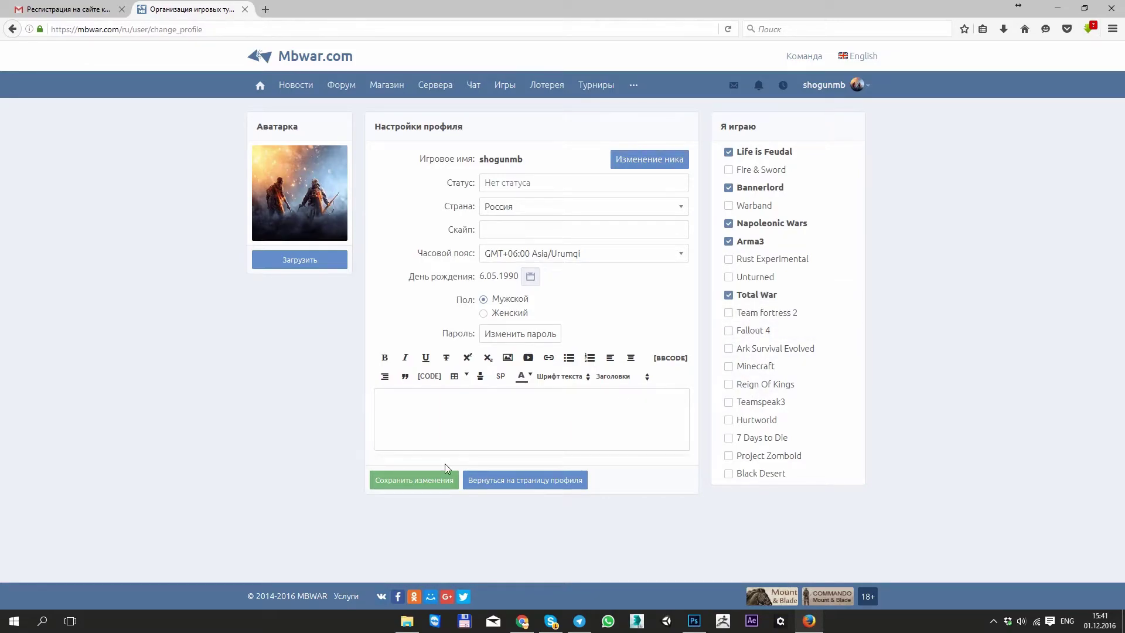
pyautogui.click(421, 482)
# - Open the Napoleonic Wars game page from the site's home page and look through its news, tournaments and forum topics
pyautogui.click(596, 85)
pyautogui.click(299, 58)
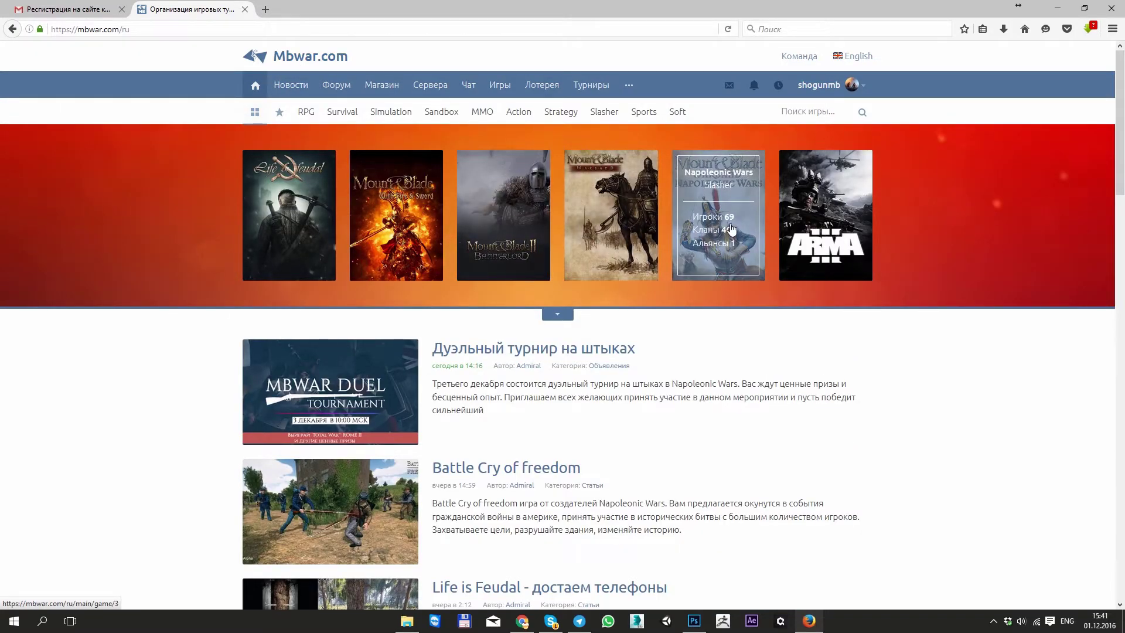
pyautogui.click(731, 219)
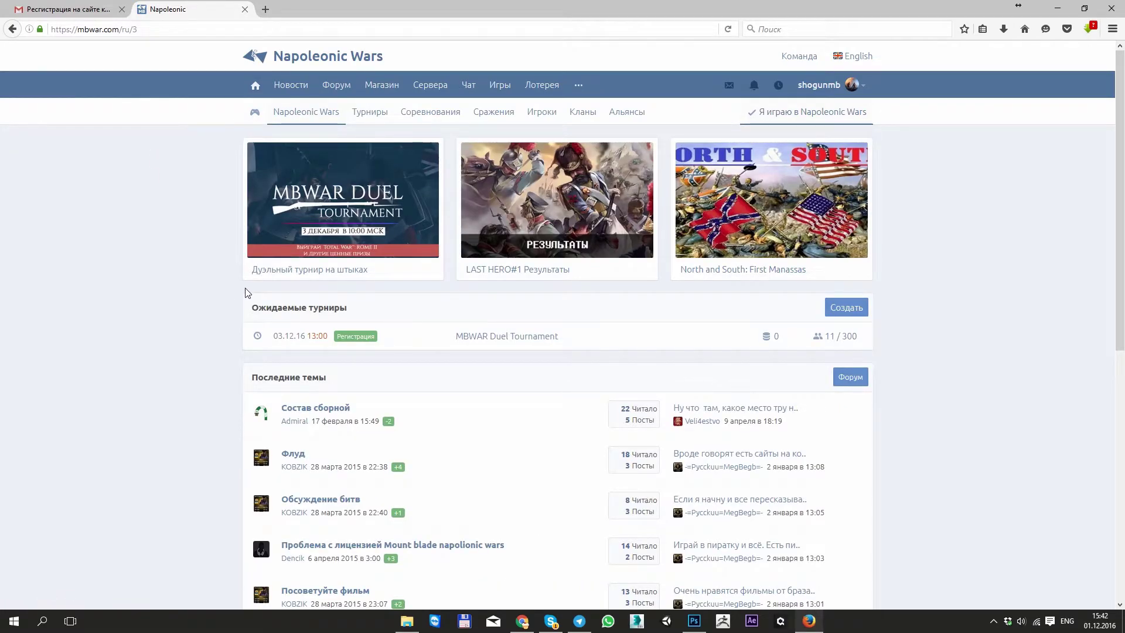
pyautogui.scroll(-3, 241, 286)
pyautogui.scroll(3, 217, 277)
pyautogui.scroll(-3, 861, 334)
pyautogui.scroll(-5, 413, 246)
pyautogui.scroll(8, 404, 351)
# - View the Napoleonic Wars battles, players and clans lists in turn
pyautogui.click(493, 119)
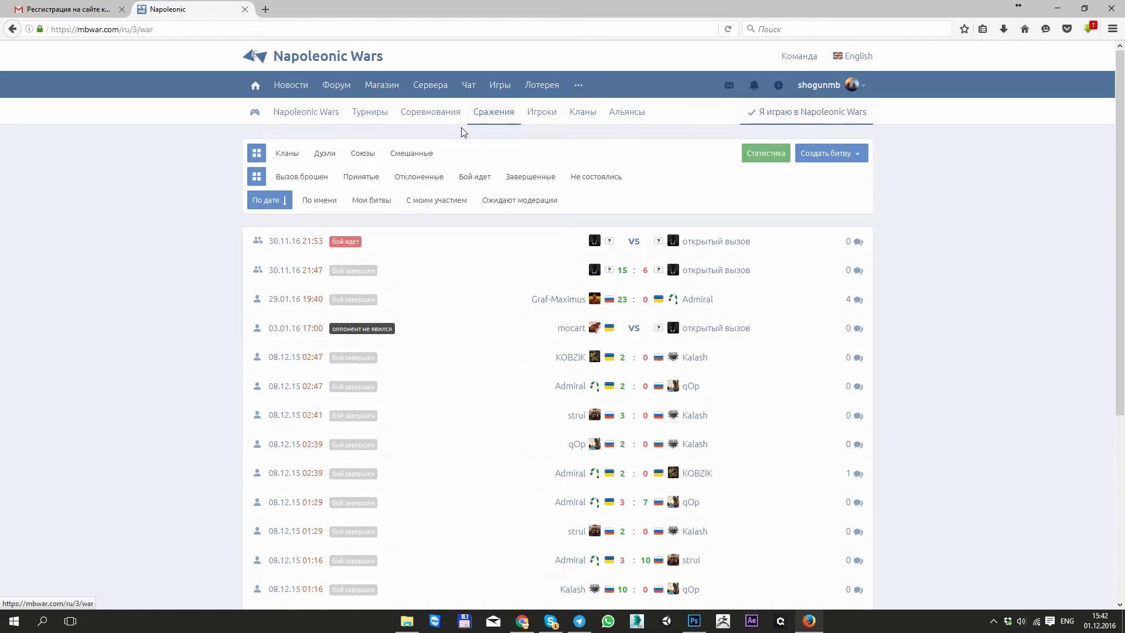
pyautogui.click(551, 117)
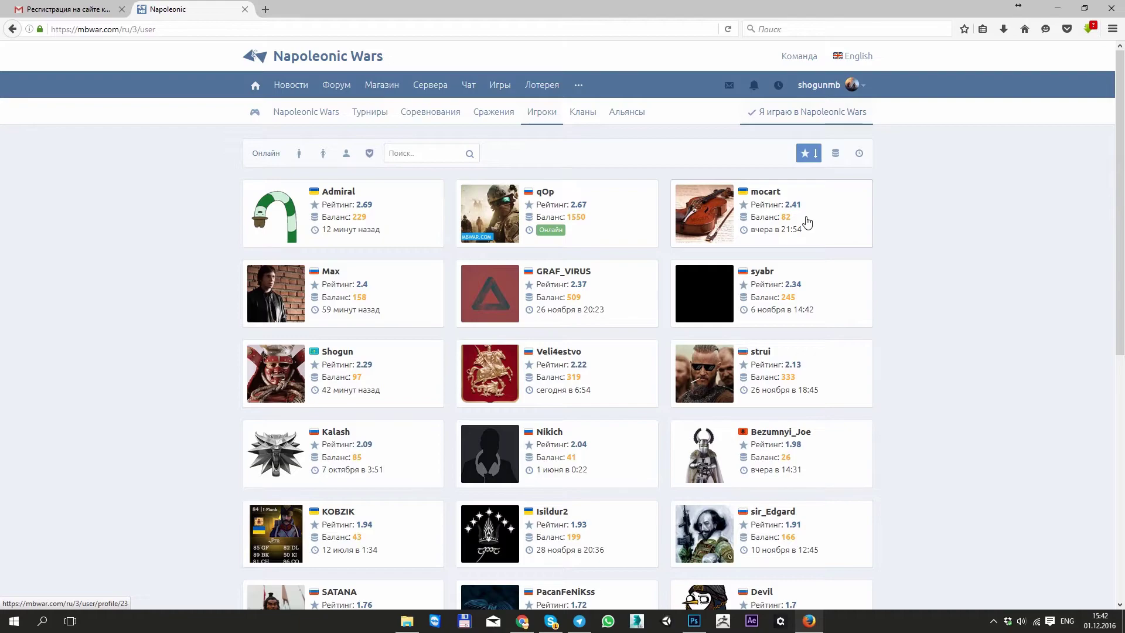
pyautogui.click(573, 117)
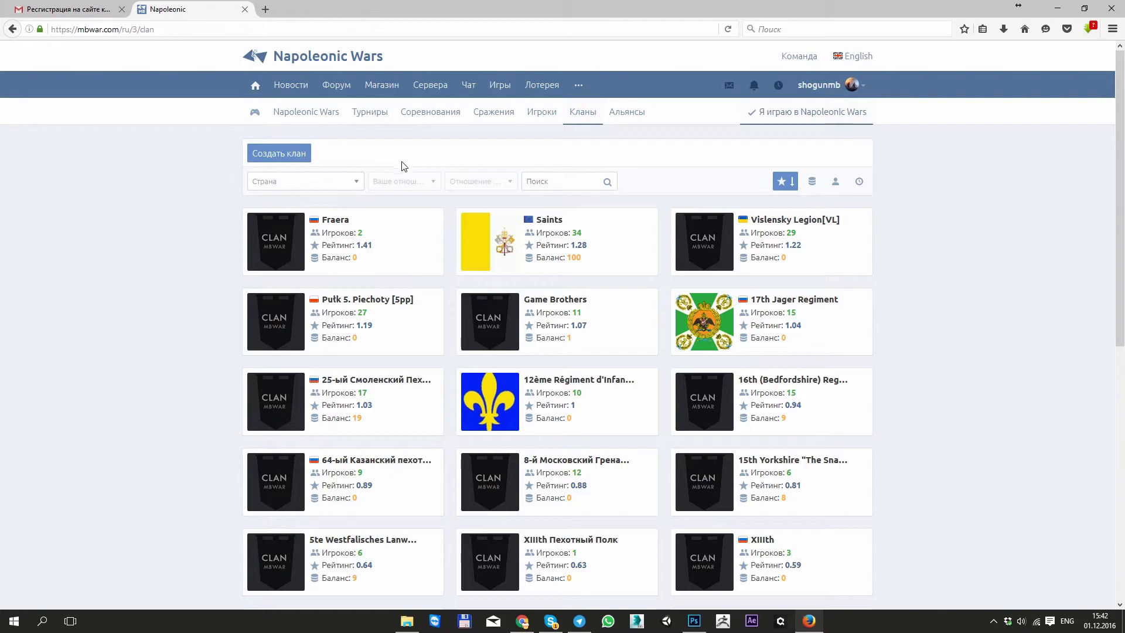
# - Open the MBWAR Duel Tournament from the Napoleonic Wars tournament list and read through its rules and prizes
pyautogui.click(380, 124)
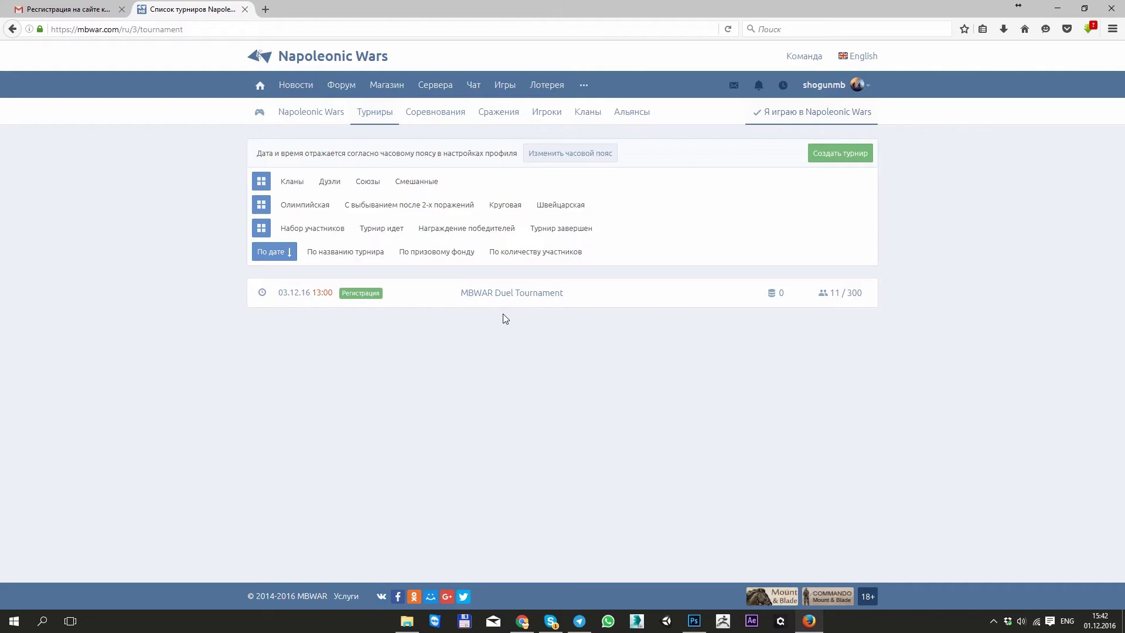
pyautogui.click(535, 294)
pyautogui.scroll(-5, 536, 305)
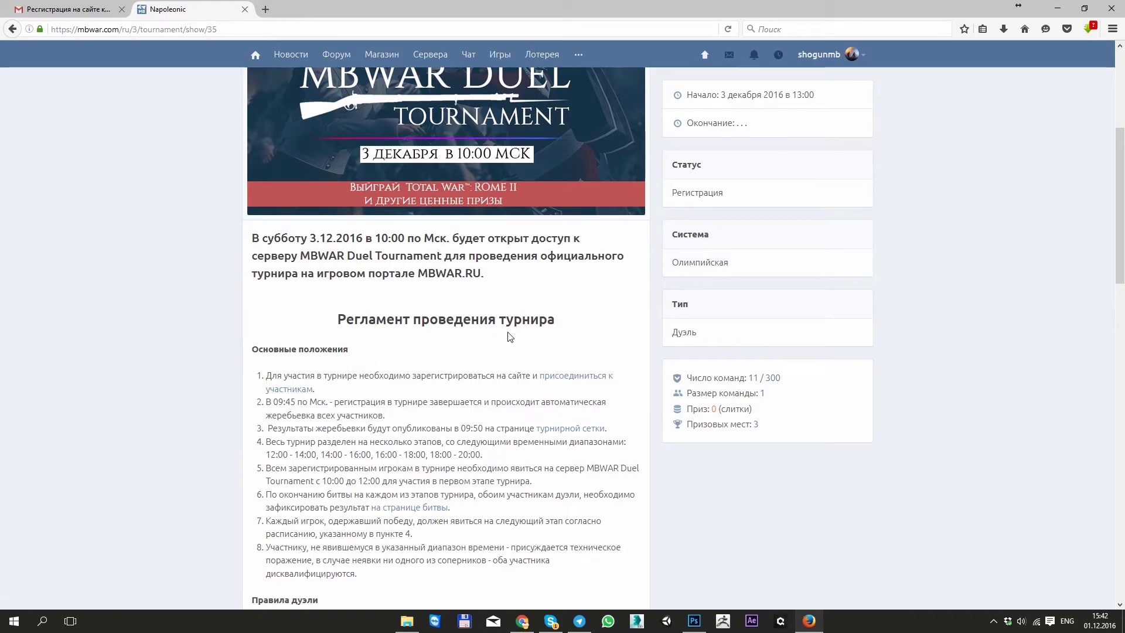
pyautogui.scroll(-5, 574, 349)
pyautogui.scroll(-5, 545, 346)
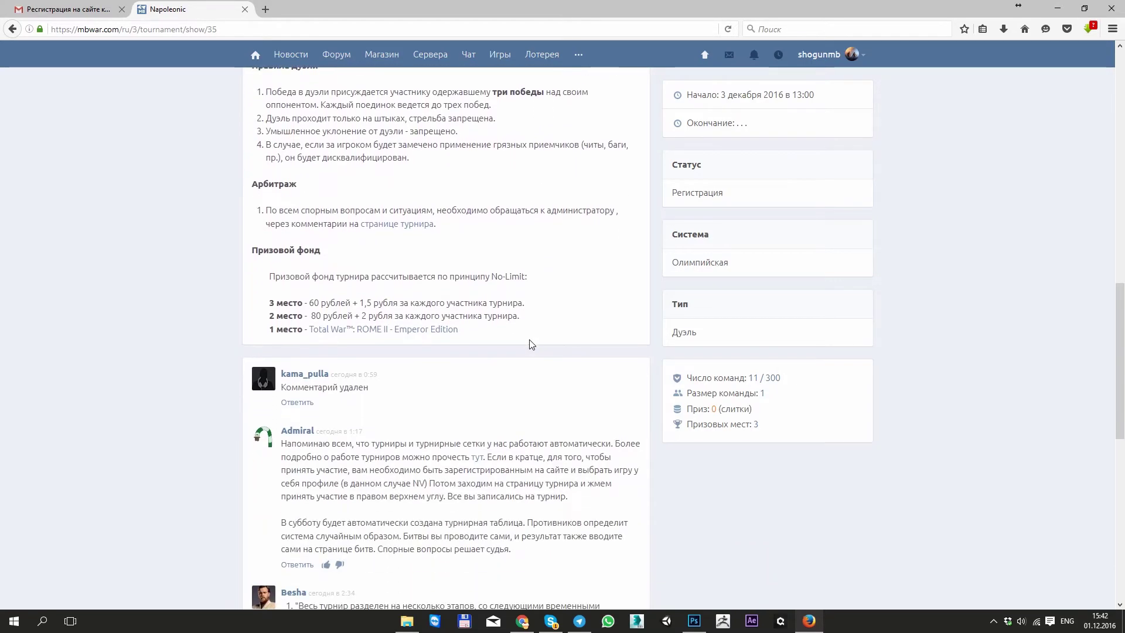
pyautogui.scroll(15, 732, 324)
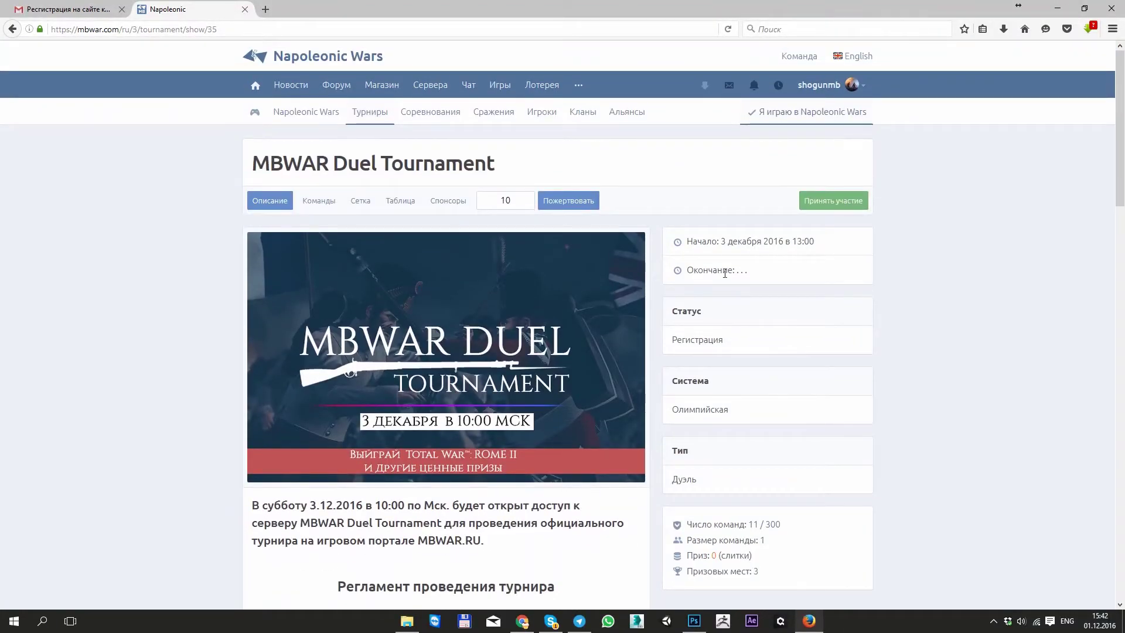
# - Examine the tournament's start time, registration status, type and number of participants
pyautogui.moveTo(722, 241); pyautogui.dragTo(770, 239)
pyautogui.click(795, 246)
pyautogui.moveTo(699, 340); pyautogui.dragTo(761, 349)
pyautogui.scroll(-3, 744, 354)
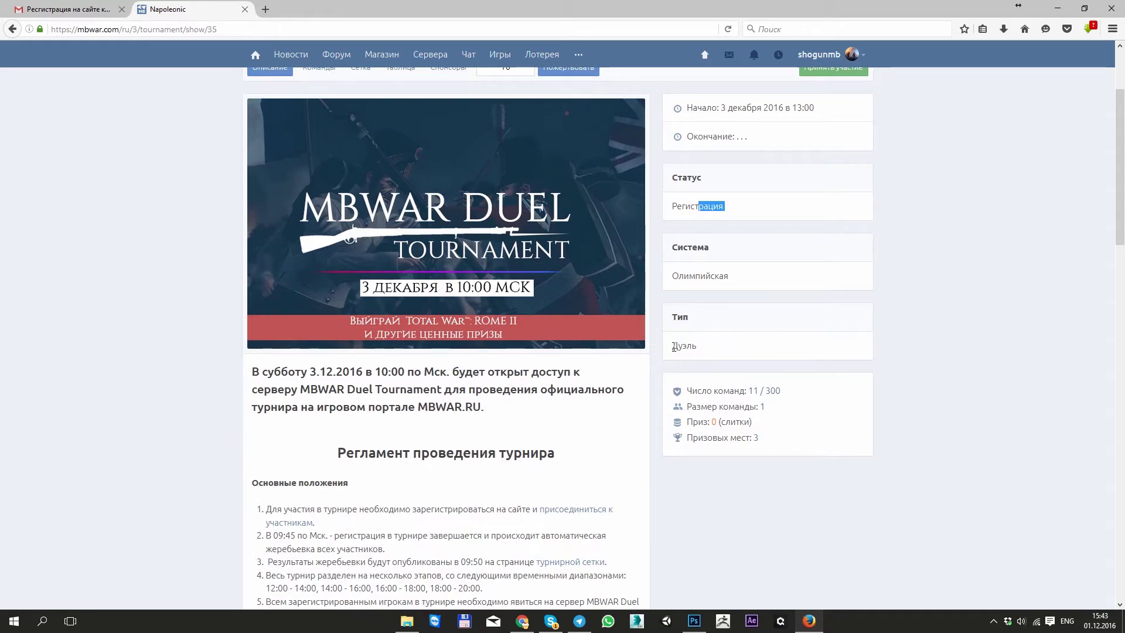
pyautogui.moveTo(673, 347); pyautogui.dragTo(727, 347)
pyautogui.click(754, 347)
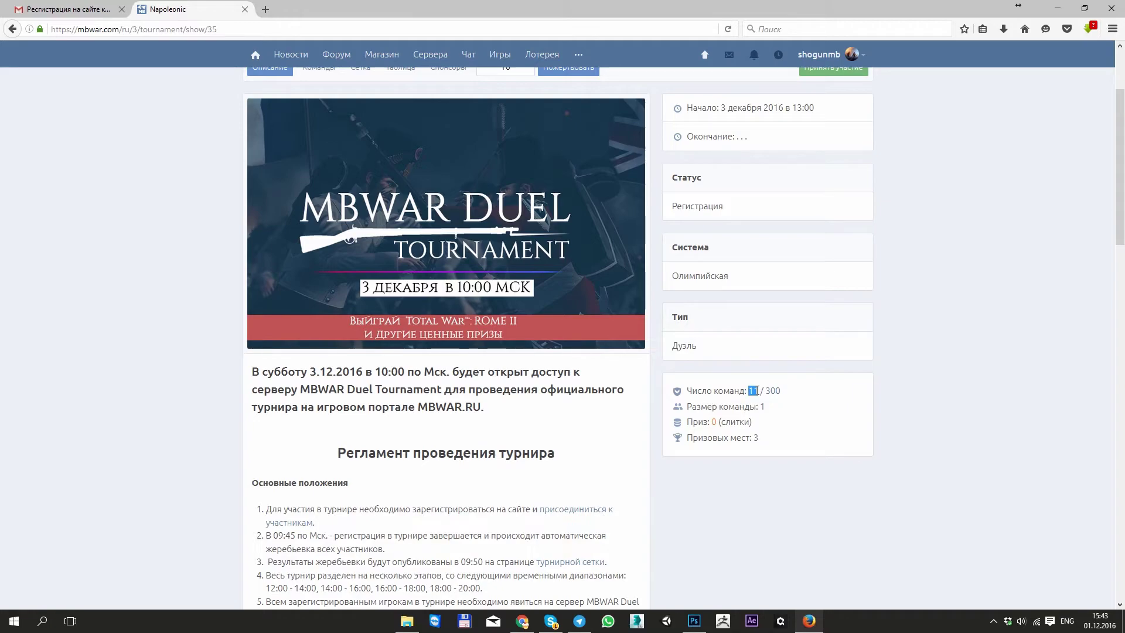
# - Examine the tournament's number of teams, team size, prize and number of prize places
pyautogui.click(800, 392)
pyautogui.moveTo(805, 394); pyautogui.dragTo(744, 392)
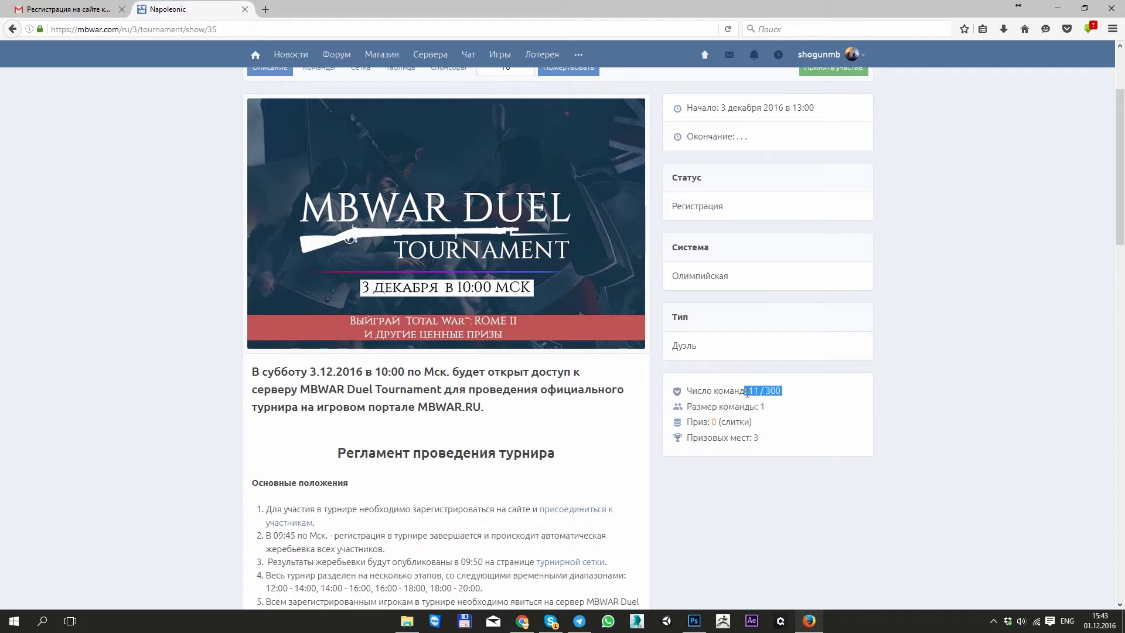
pyautogui.click(800, 396)
pyautogui.moveTo(767, 406); pyautogui.dragTo(756, 406)
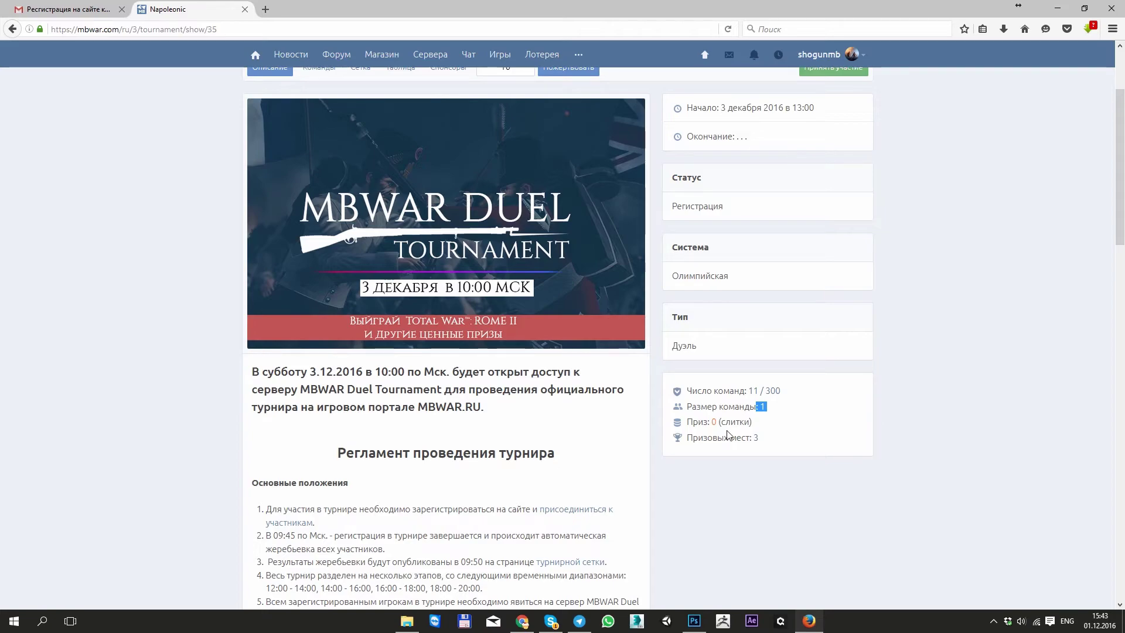
pyautogui.scroll(-2, 684, 434)
pyautogui.scroll(2, 639, 423)
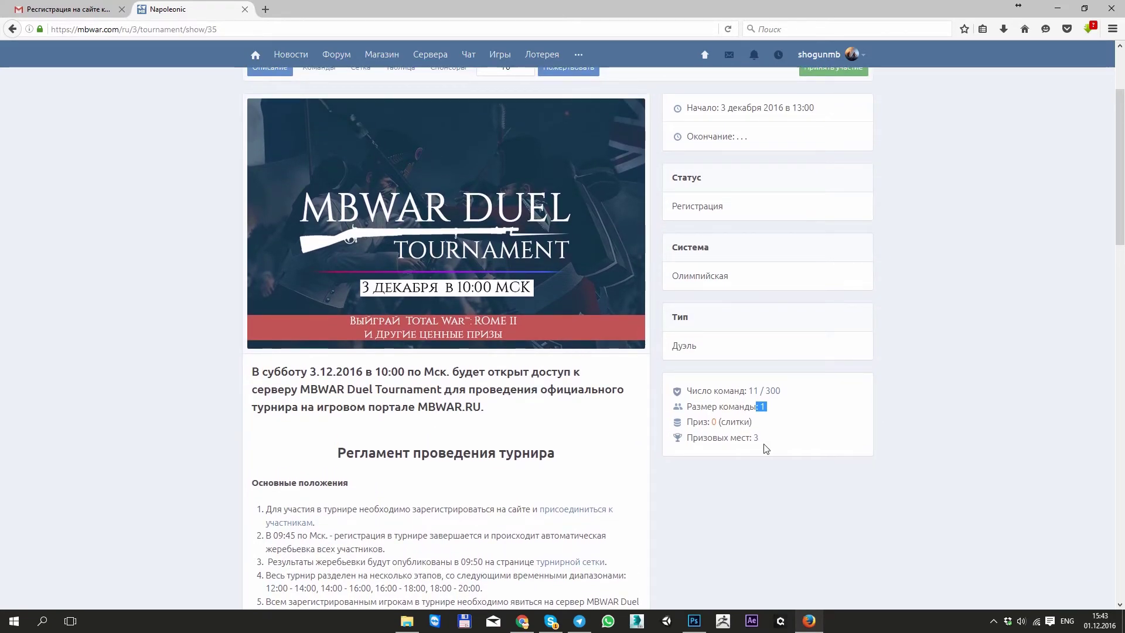
# - Sign up to take part in the MBWAR Duel Tournament
pyautogui.scroll(-6, 766, 447)
pyautogui.scroll(10, 766, 445)
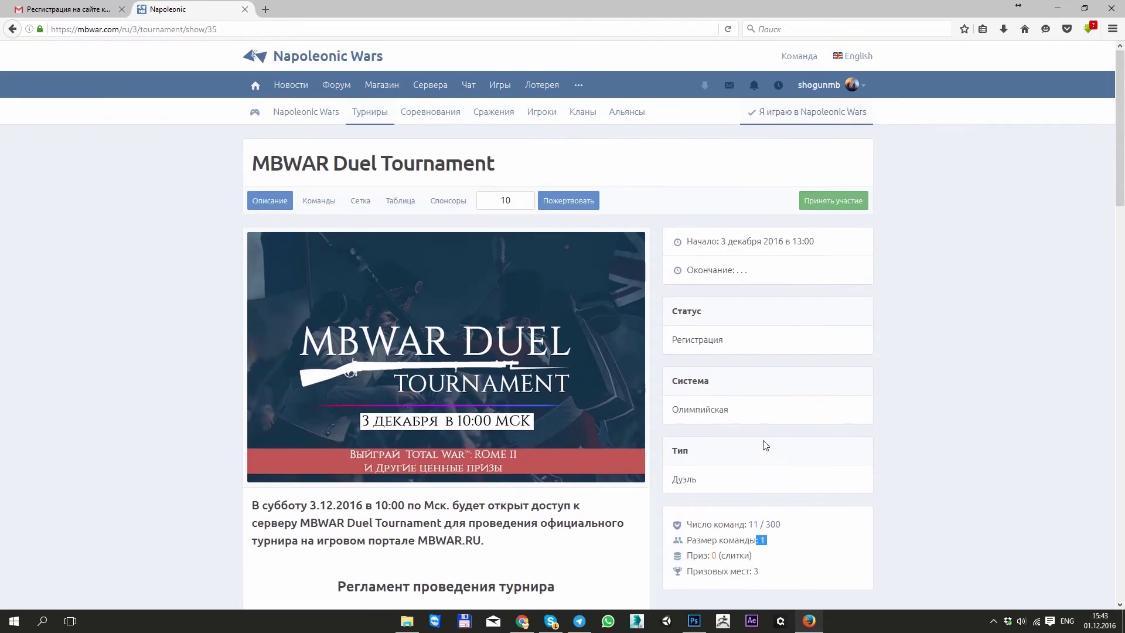
pyautogui.click(822, 206)
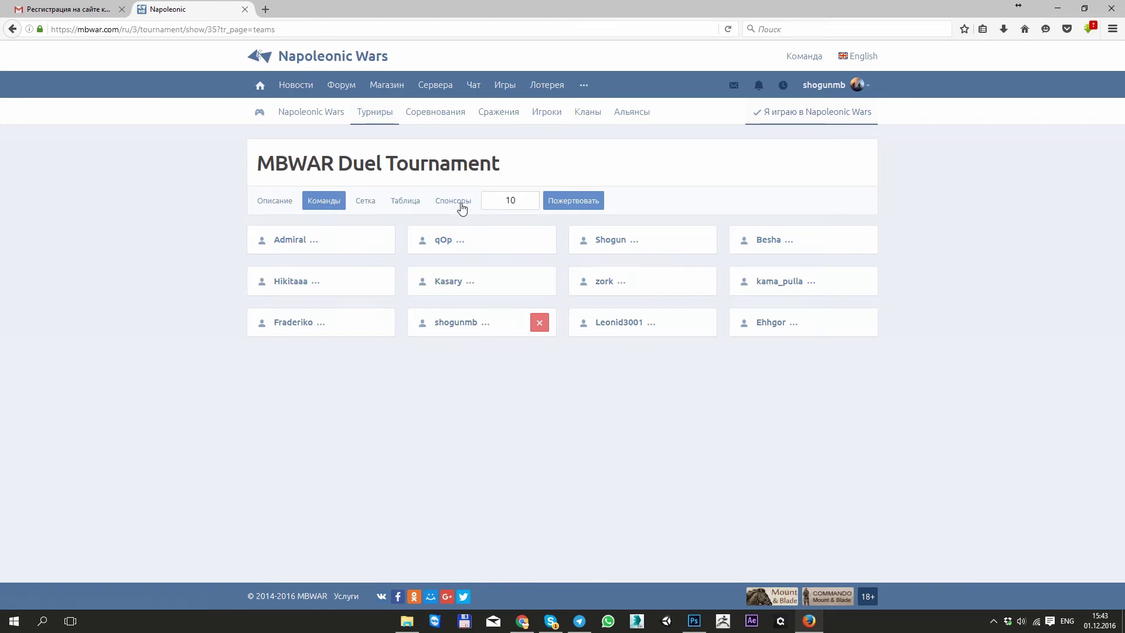
# - View the tournament's sponsors, the account balance entry and the tournament bracket in turn
pyautogui.click(460, 206)
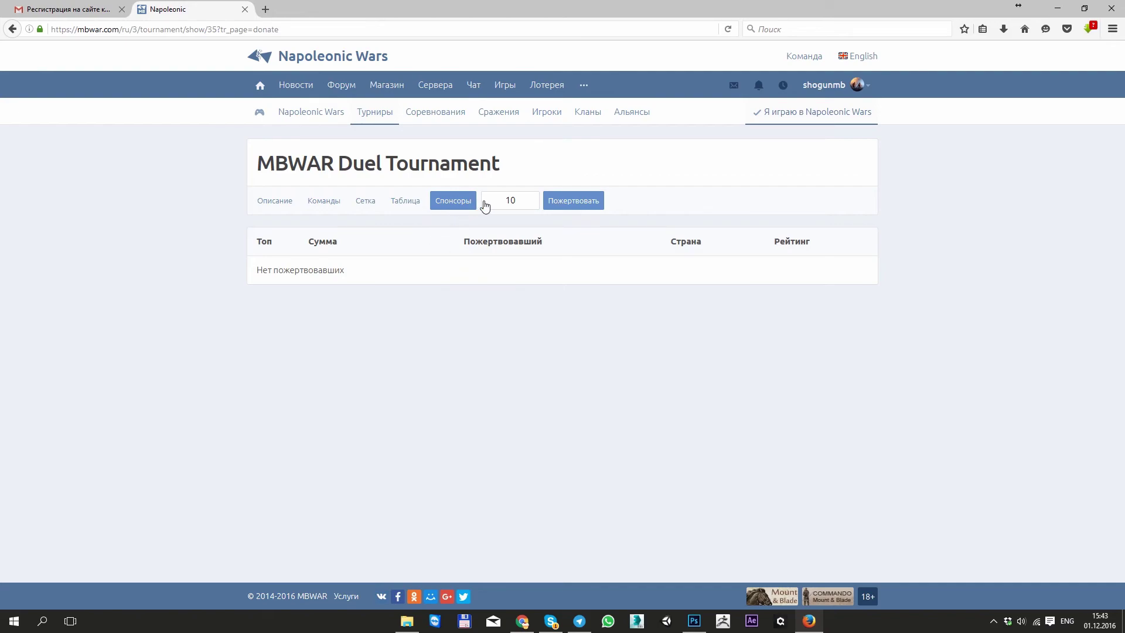
pyautogui.click(873, 87)
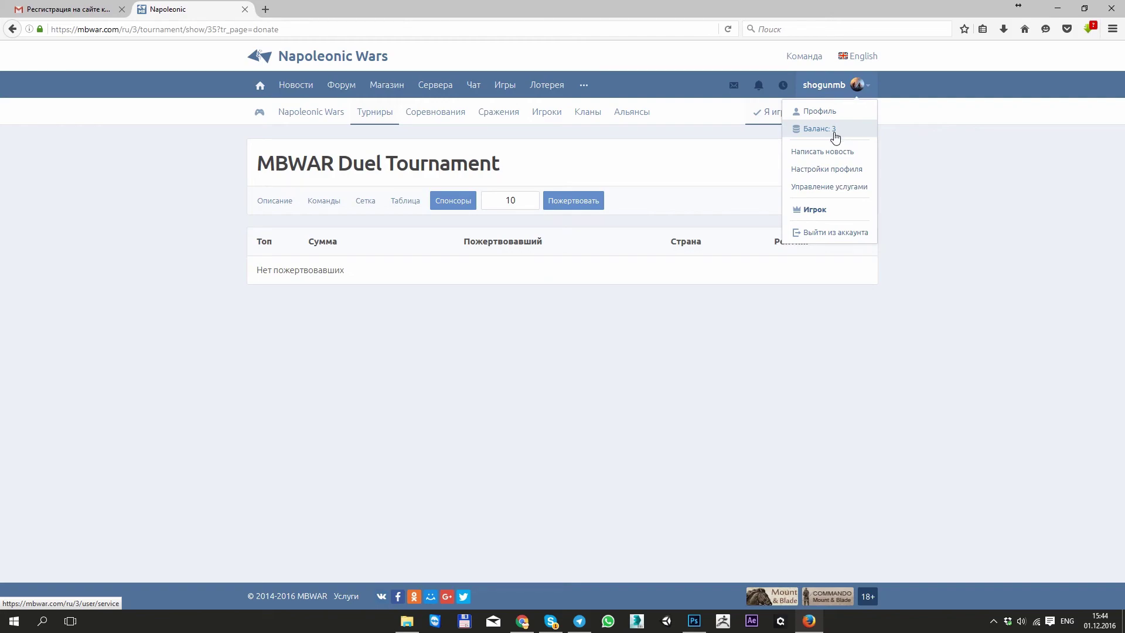
pyautogui.click(367, 206)
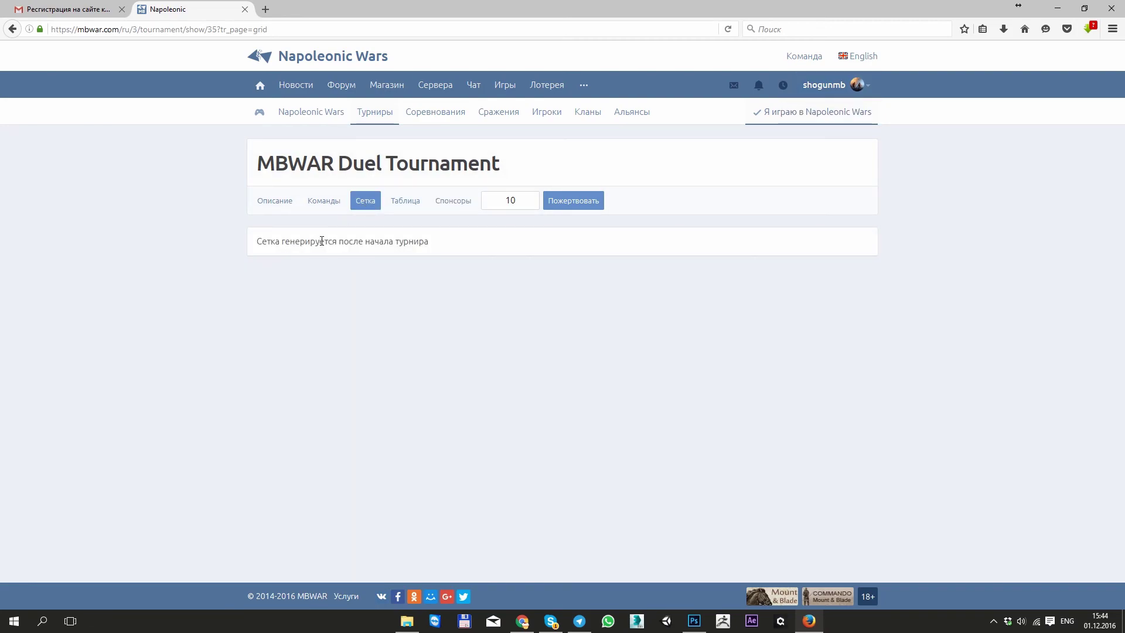
# - Return to the tournament's description and look through its regulations
pyautogui.click(275, 204)
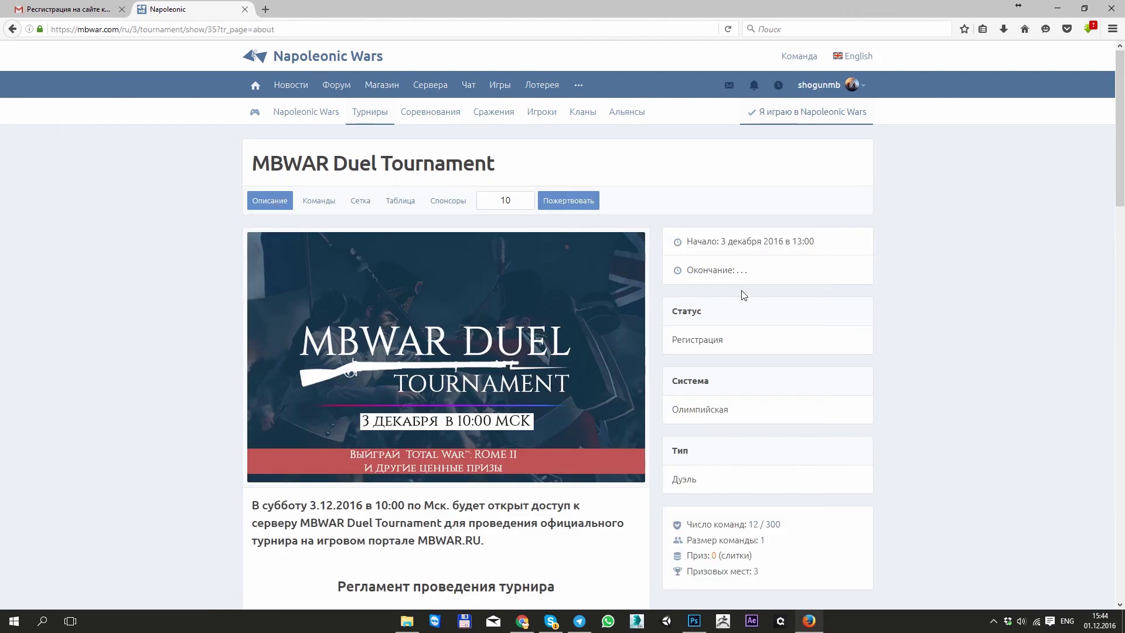
pyautogui.scroll(-1, 736, 266)
pyautogui.scroll(-2, 598, 360)
pyautogui.scroll(-2, 584, 355)
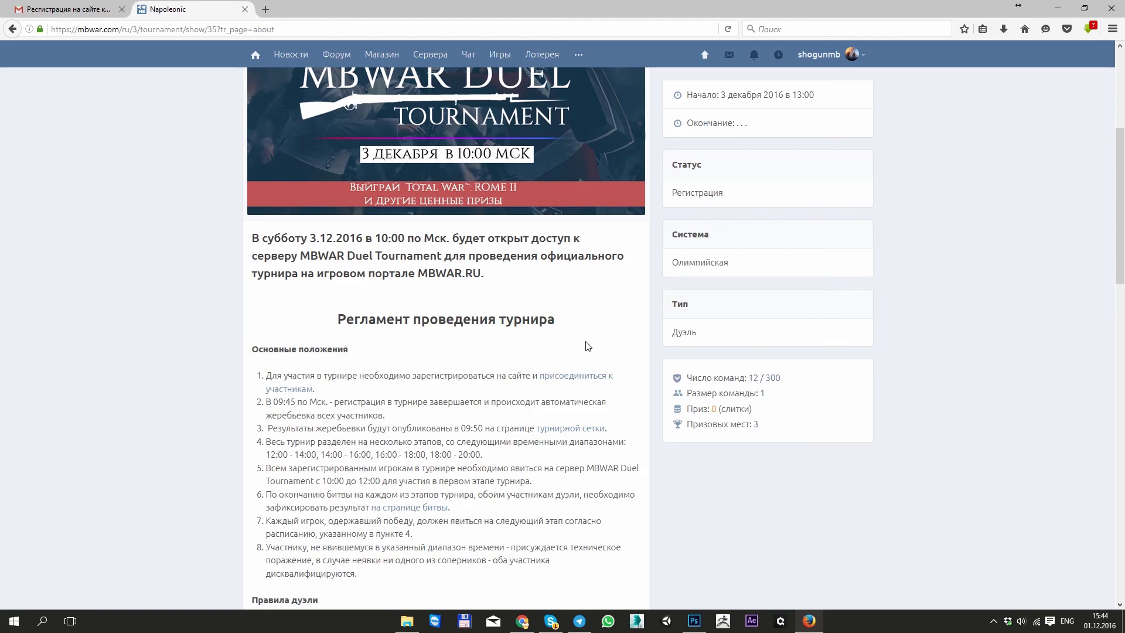